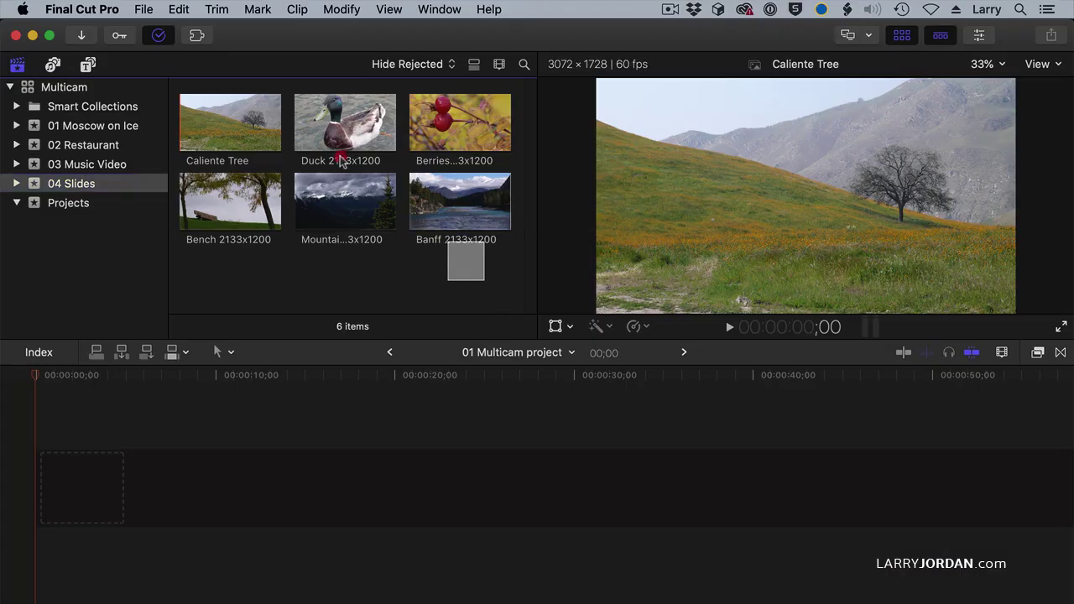
# - Build multicam clip 'M Clip 5' from all six slide images using automatic settings
pyautogui.moveTo(485, 287); pyautogui.dragTo(172, 84)
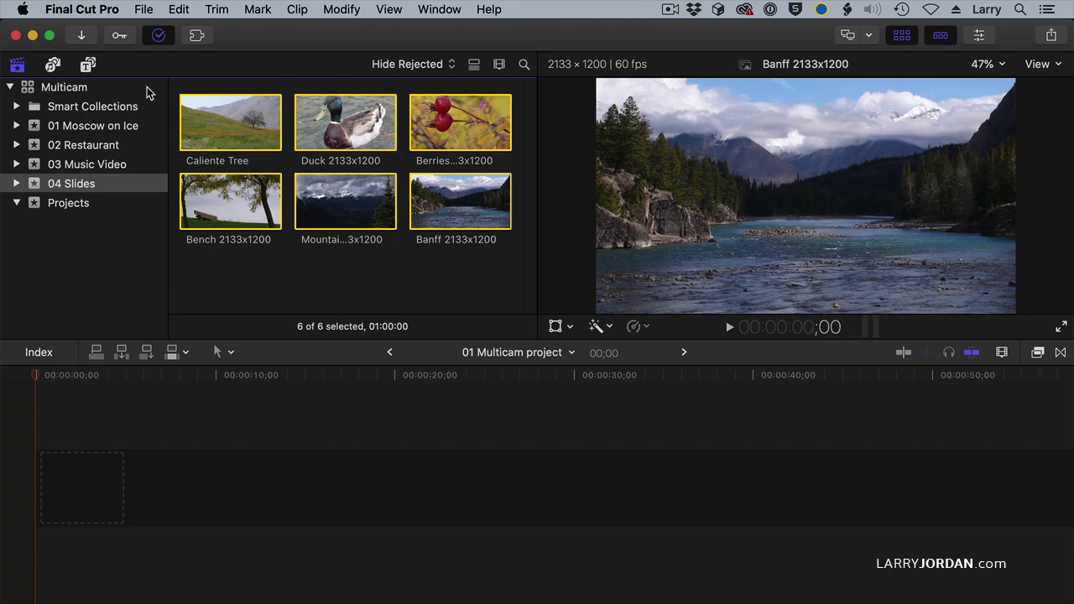
pyautogui.click(147, 8)
pyautogui.moveTo(157, 29)
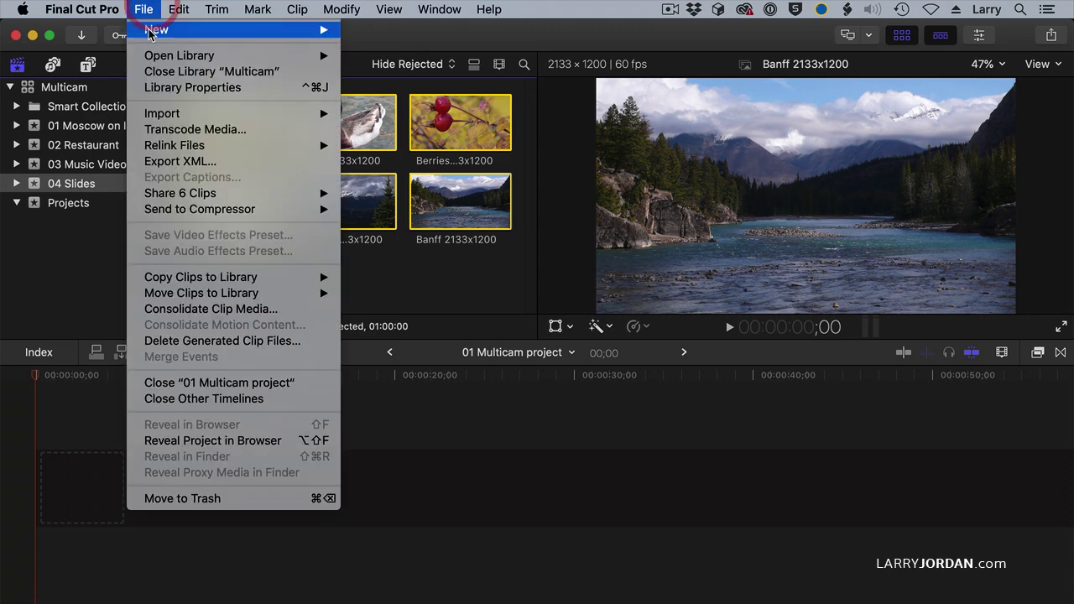
pyautogui.click(416, 167)
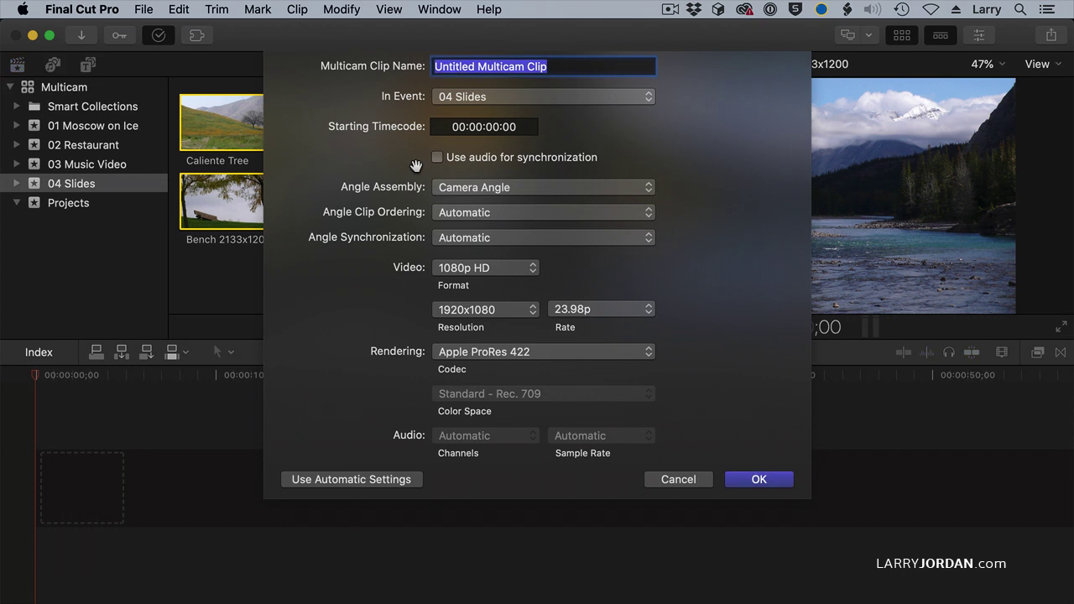
pyautogui.click(317, 474)
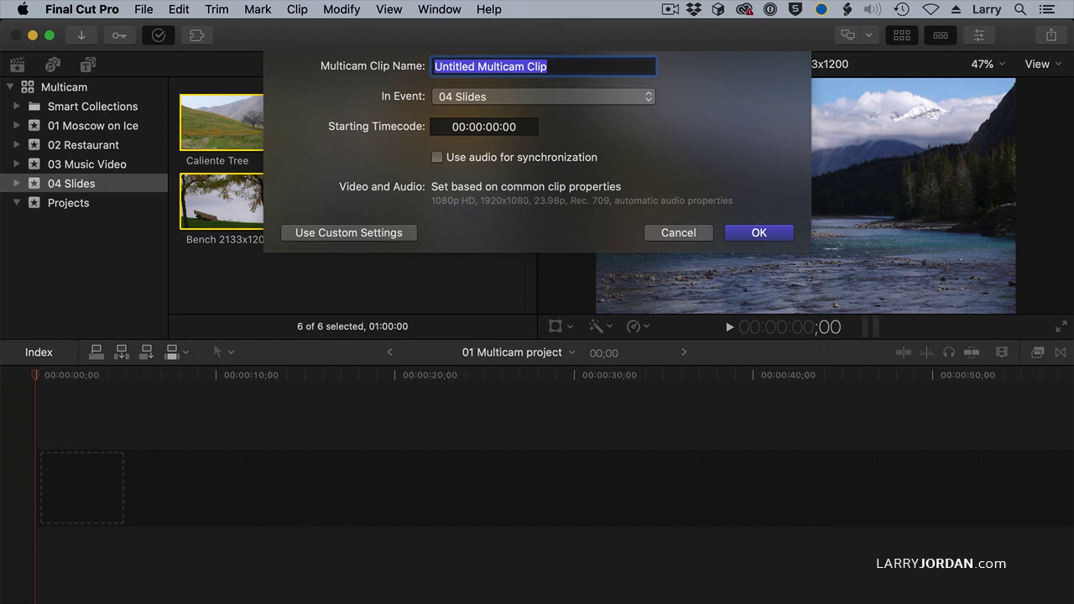
pyautogui.write('M Clip 5')
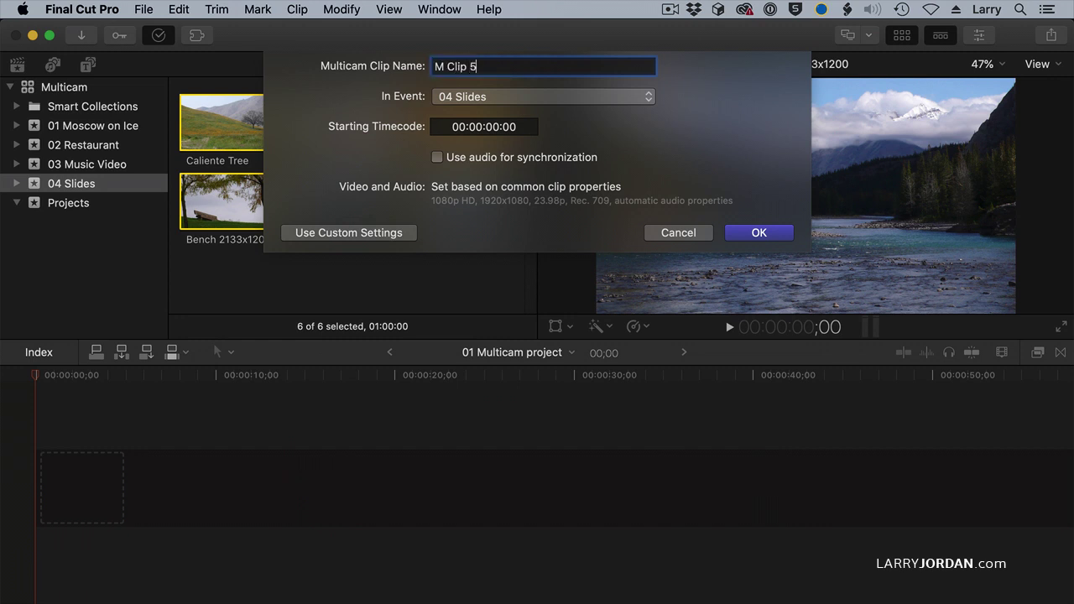
pyautogui.press('Return')
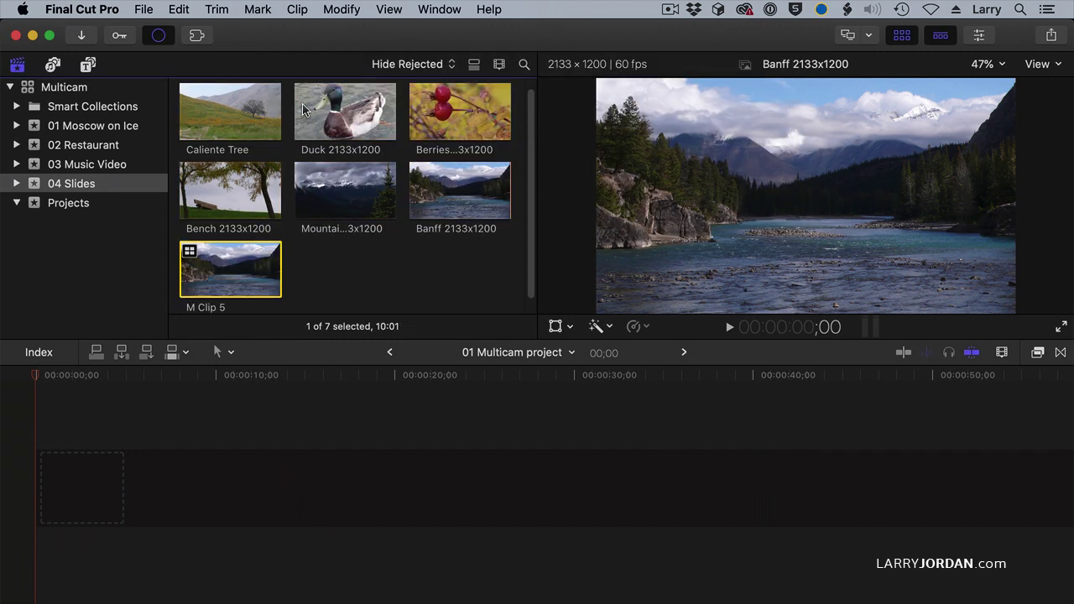
# - Open M Clip 5 in the Angle Editor and zoom the angle timeline out
pyautogui.doubleClick(252, 262)
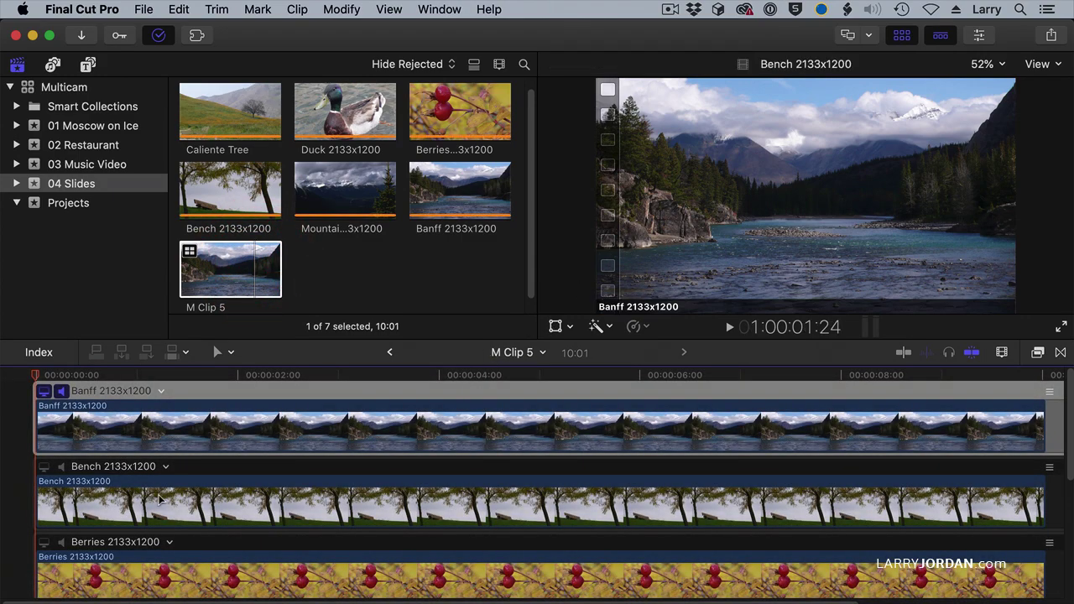
pyautogui.scroll(-5, 168, 463)
pyautogui.scroll(-1, 168, 464)
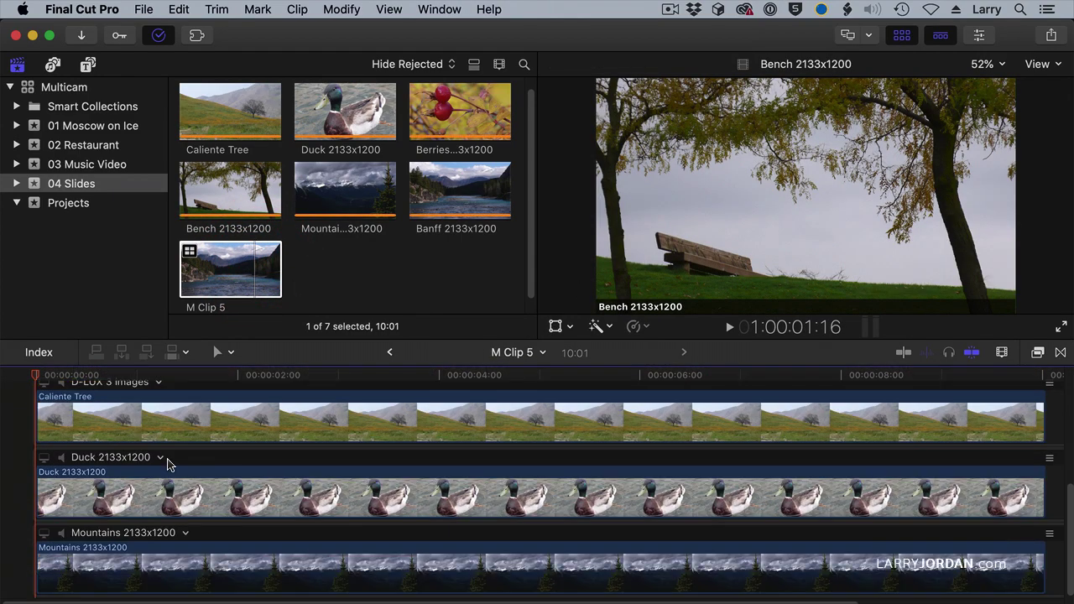
pyautogui.scroll(6, 168, 464)
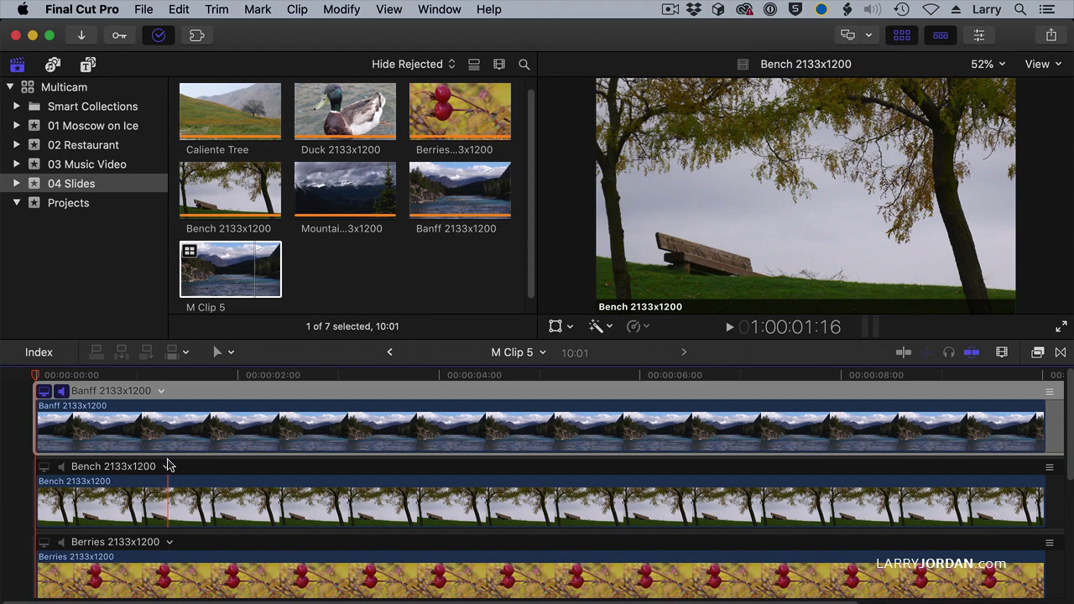
pyautogui.press('cmd+minus')
pyautogui.press('cmd+minus')
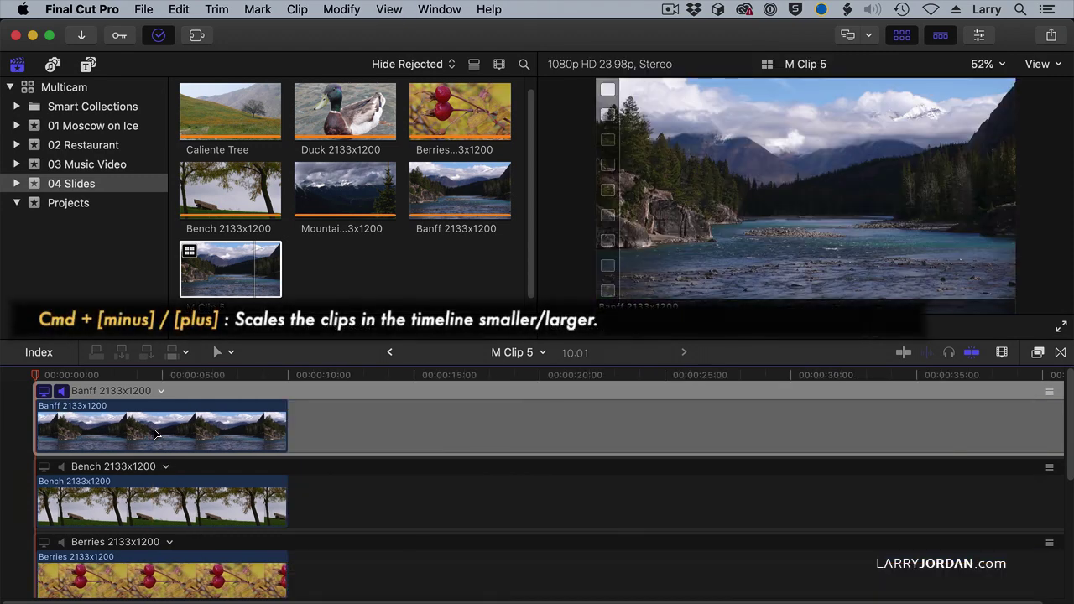
# - Move Berries into the Banff angle and Caliente Tree into the Bench angle
pyautogui.moveTo(115, 579); pyautogui.dragTo(424, 438)
pyautogui.scroll(-3, 172, 523)
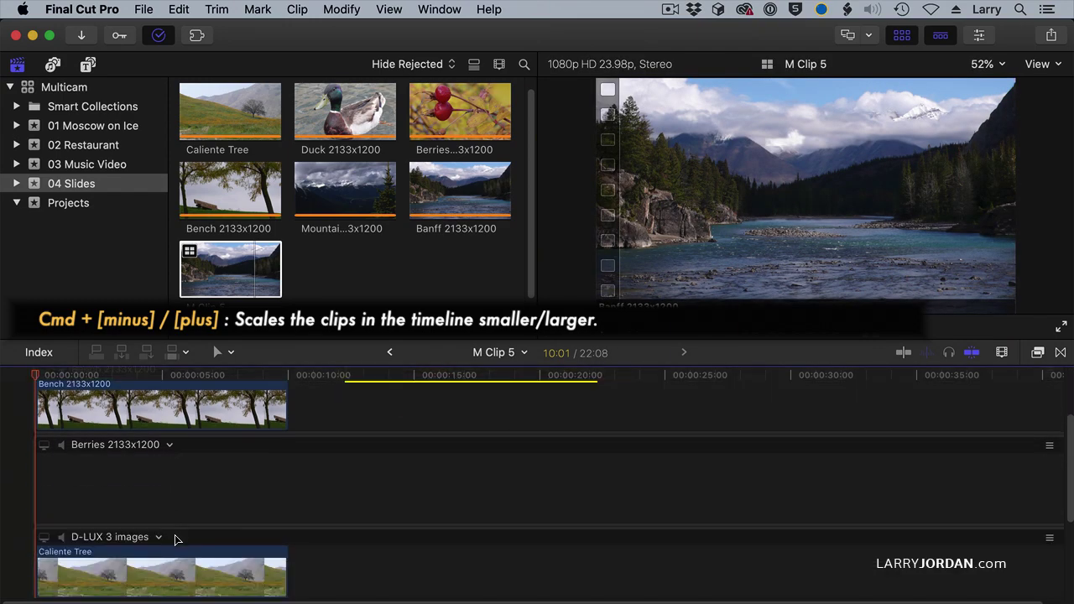
pyautogui.click(297, 563)
pyautogui.moveTo(165, 571); pyautogui.dragTo(638, 407)
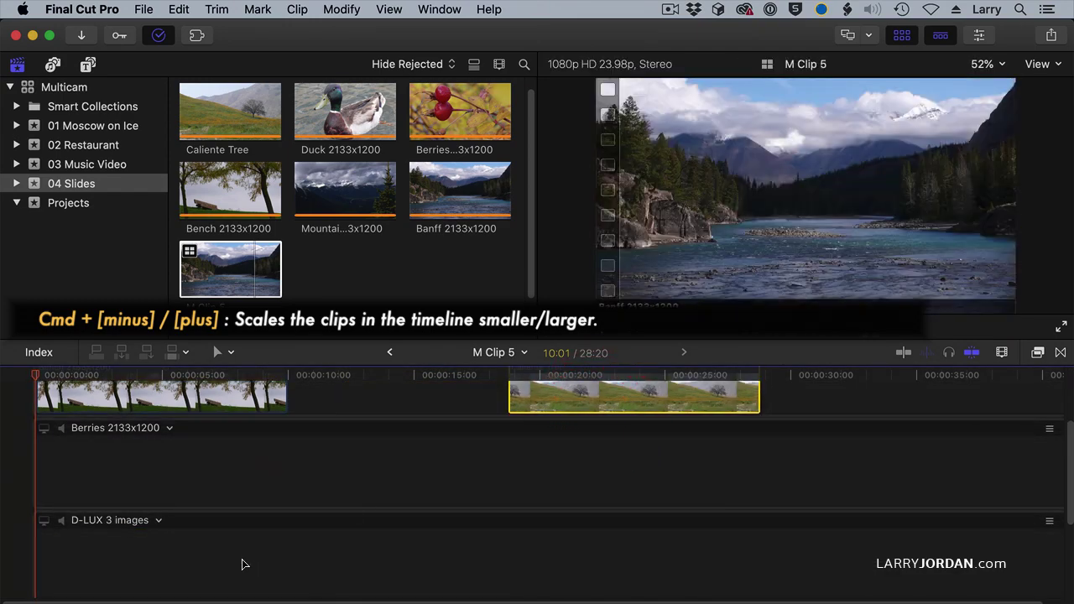
pyautogui.scroll(-3, 241, 563)
# - Place Mountains in the Bench angle after Caliente Tree, and Duck in the Banff angle
pyautogui.moveTo(209, 527); pyautogui.dragTo(756, 410)
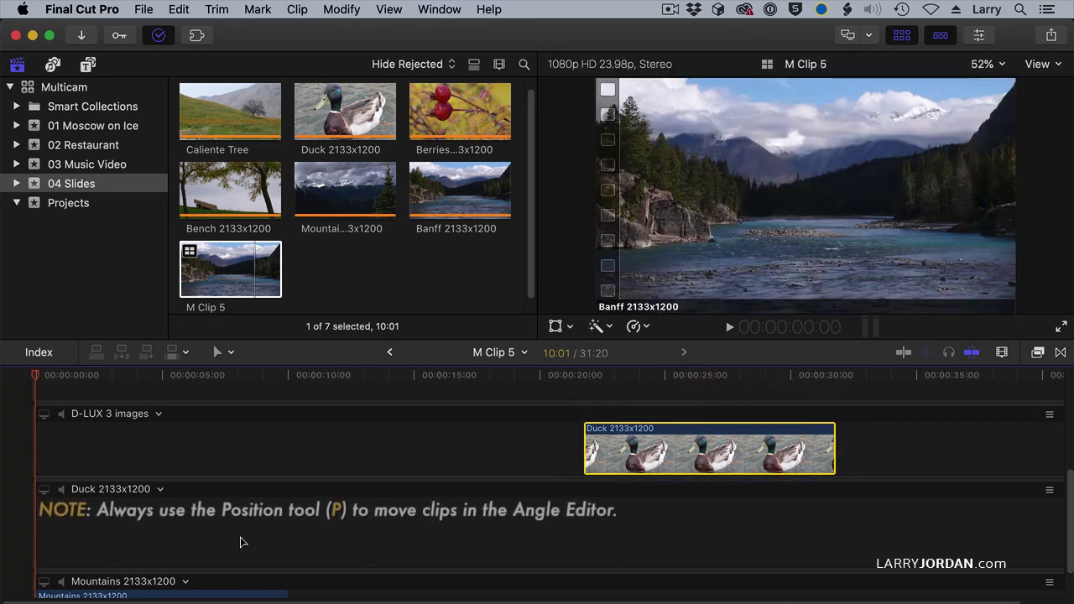
pyautogui.scroll(-1, 223, 550)
pyautogui.moveTo(223, 554); pyautogui.dragTo(981, 403)
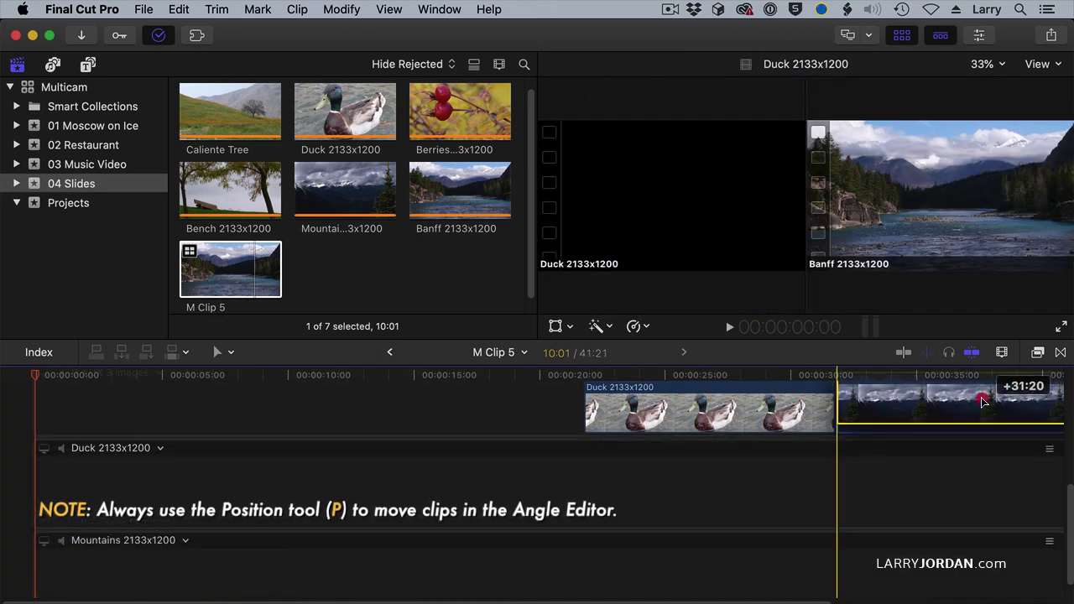
pyautogui.scroll(2, 726, 475)
pyautogui.scroll(3, 718, 475)
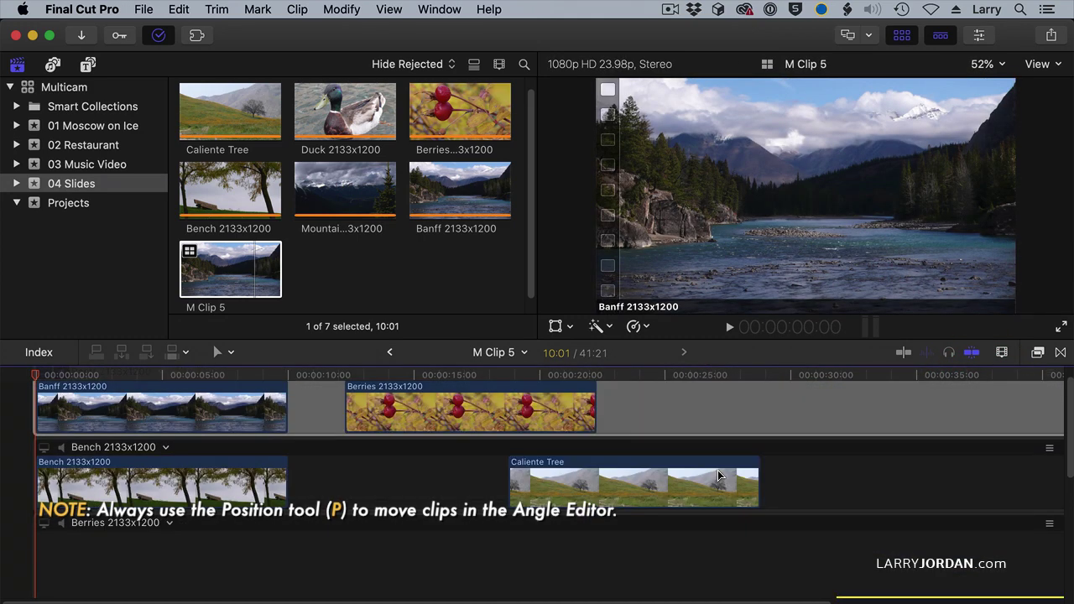
pyautogui.scroll(-1, 719, 476)
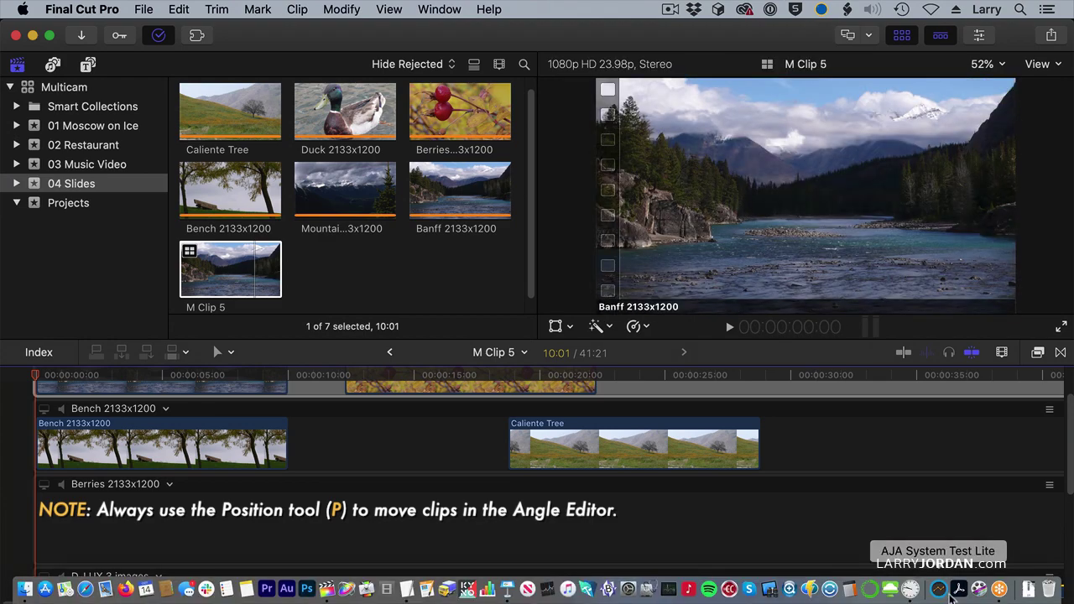
pyautogui.scroll(-1, 935, 504)
pyautogui.moveTo(904, 591); pyautogui.dragTo(920, 409)
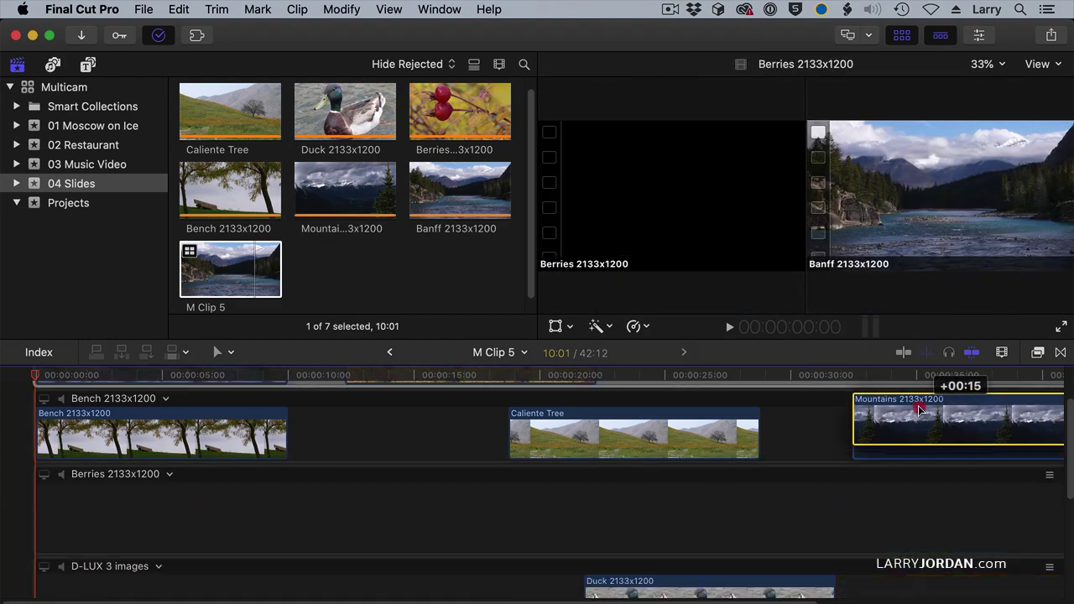
pyautogui.moveTo(735, 593); pyautogui.dragTo(810, 378)
# - Delete the empty Berries, D-LUX 3 images and Duck angles from M Clip 5
pyautogui.scroll(1, 760, 445)
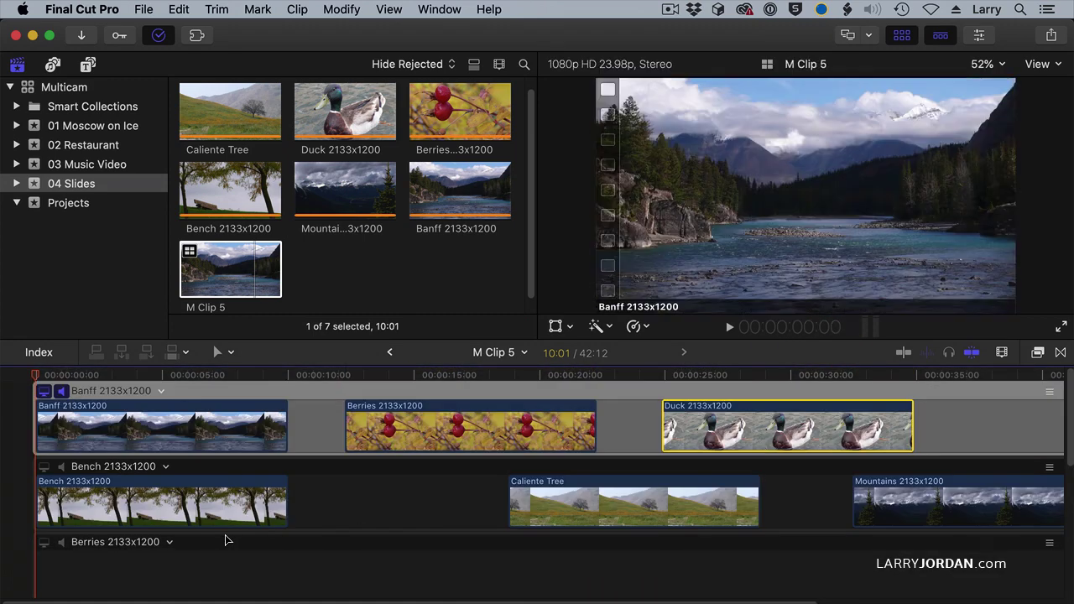
pyautogui.click(168, 544)
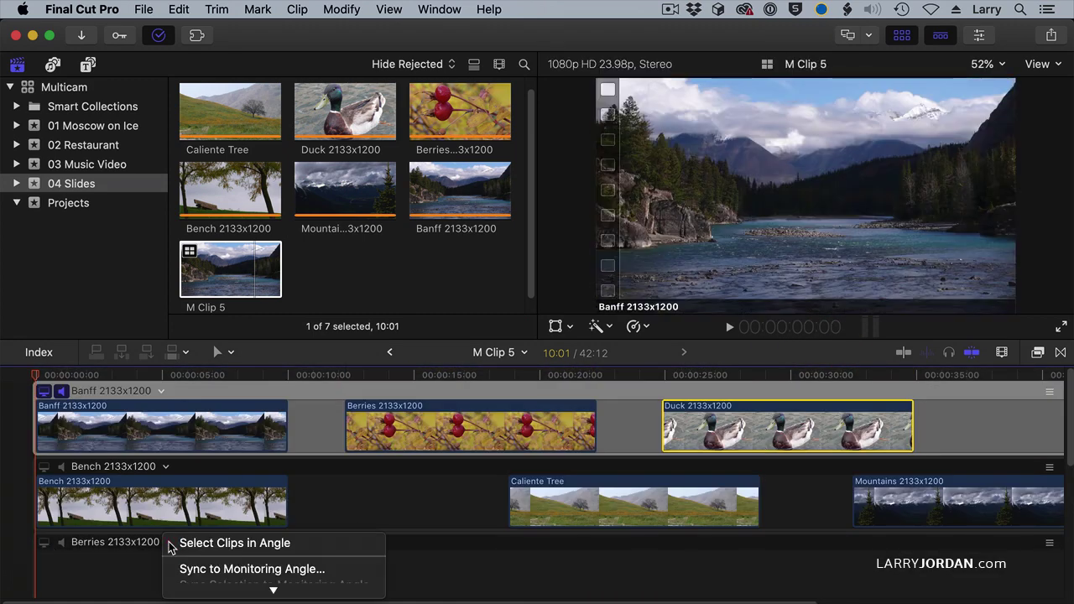
pyautogui.click(208, 590)
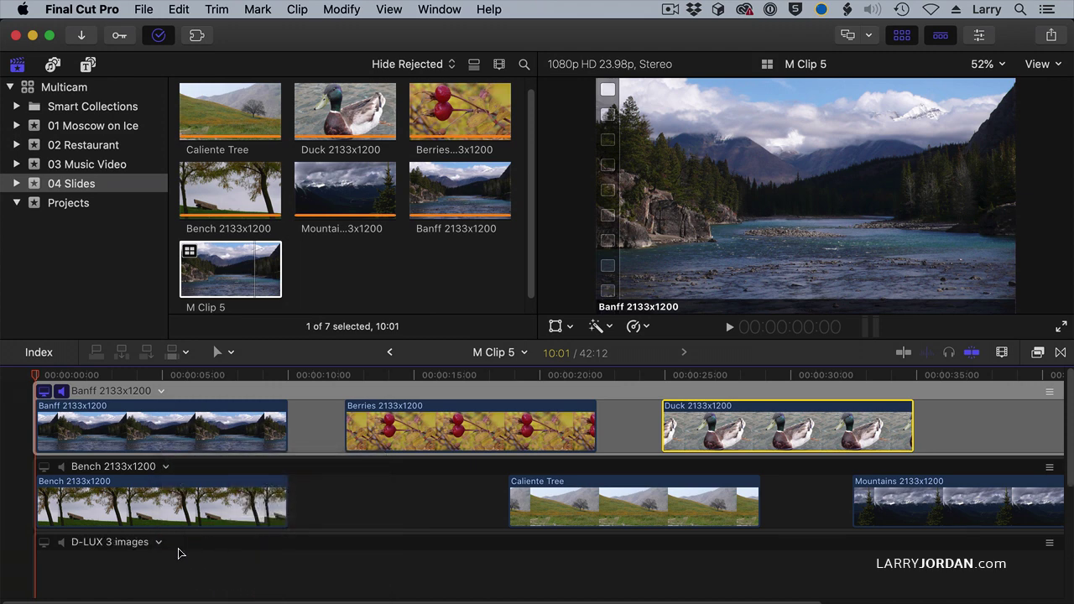
pyautogui.click(156, 543)
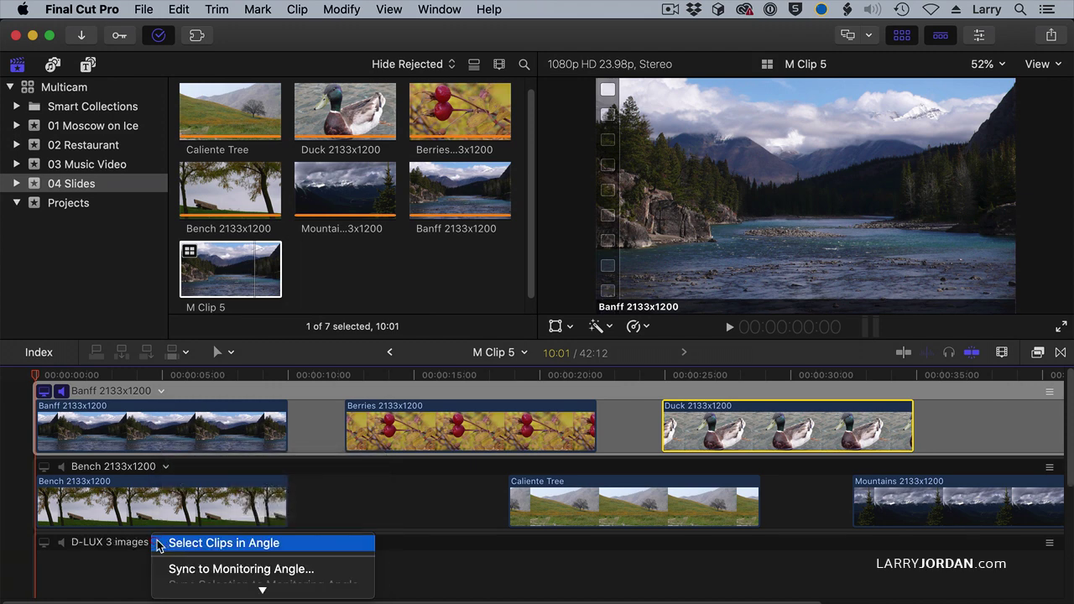
pyautogui.click(174, 587)
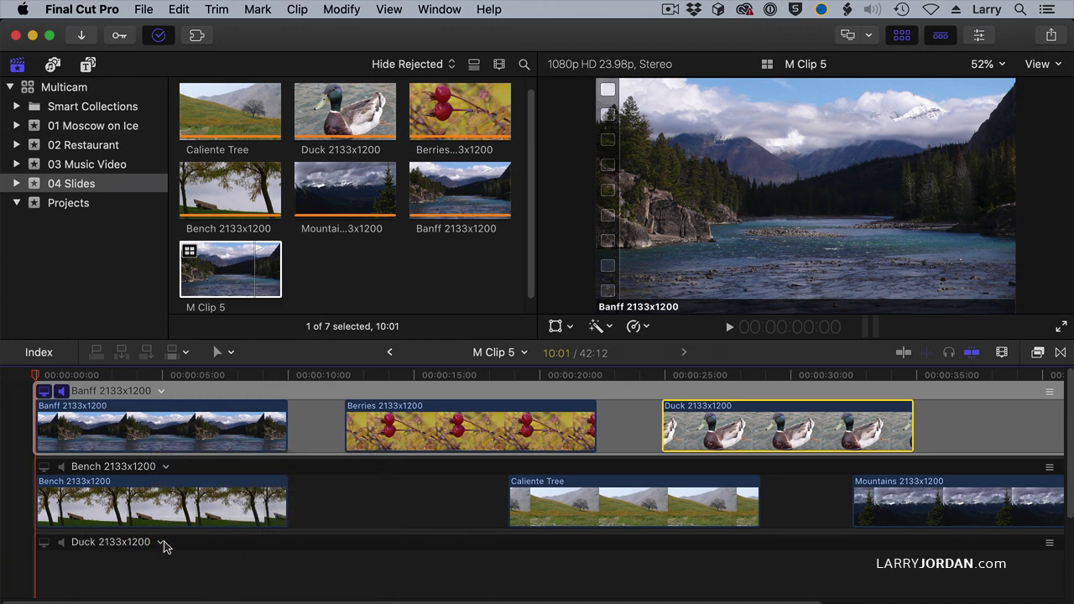
pyautogui.click(163, 543)
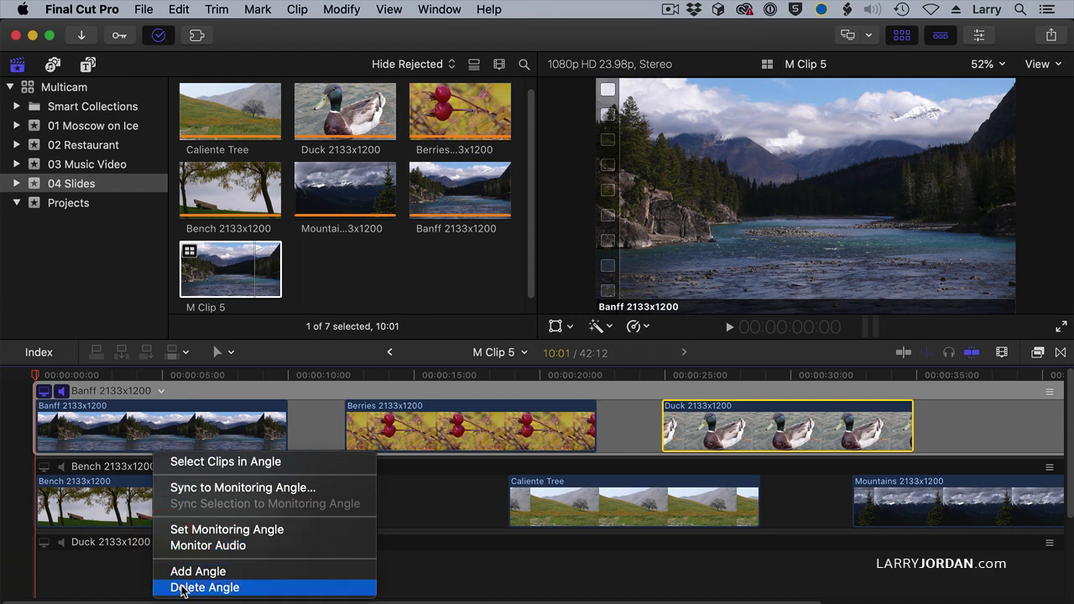
pyautogui.click(182, 588)
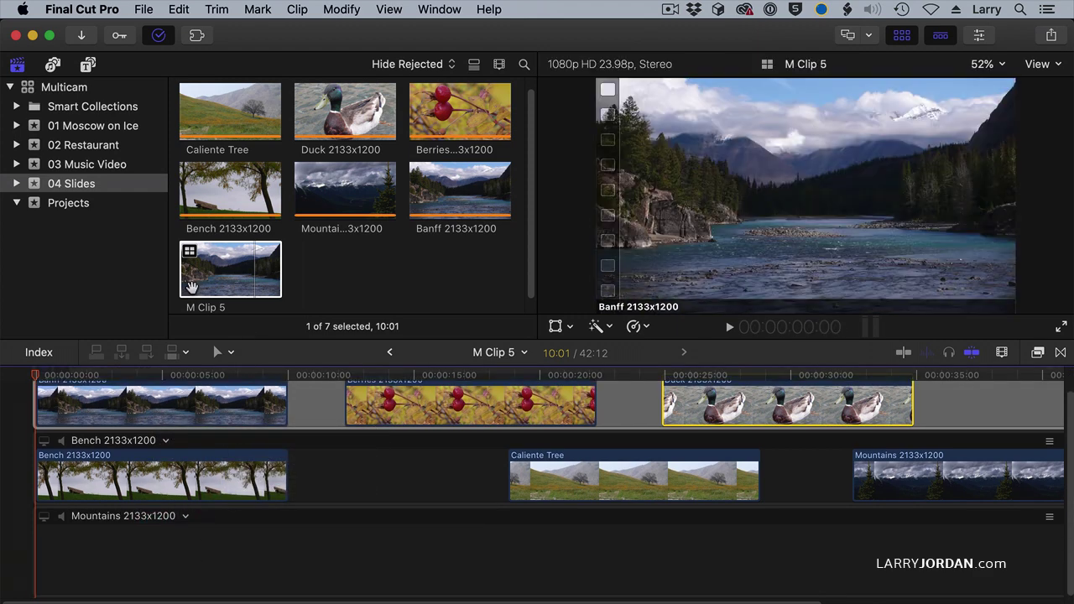
# - Add Danielle Final Music Mix from the 03 Music Video event to the Mountains angle
pyautogui.click(90, 167)
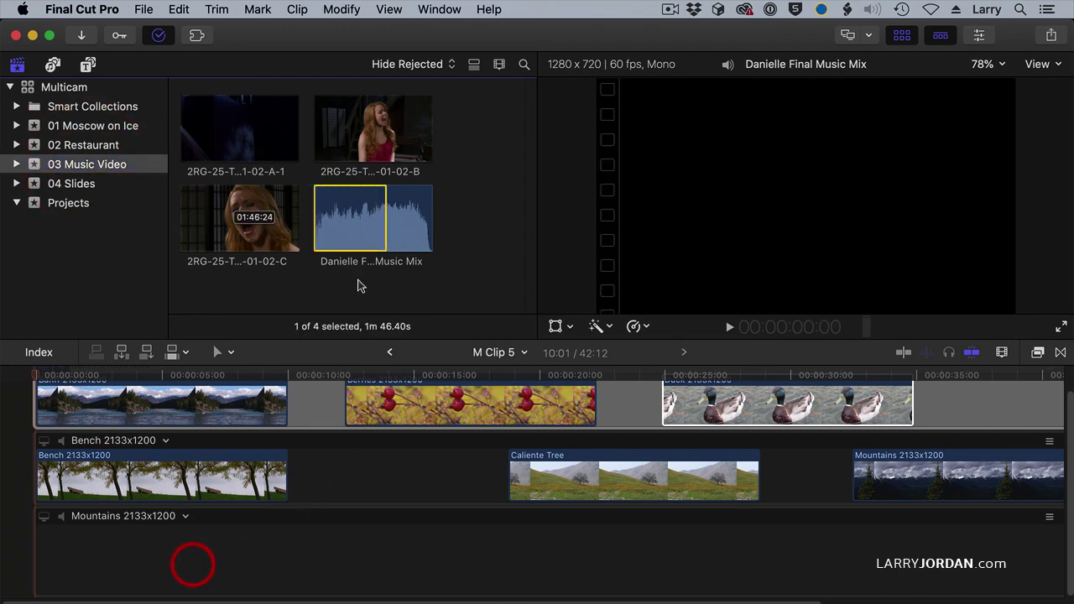
pyautogui.moveTo(357, 228)
pyautogui.mouseDown()
pyautogui.moveTo(312, 530)
pyautogui.moveTo(46, 571)
pyautogui.mouseUp()
pyautogui.scroll(2, 165, 497)
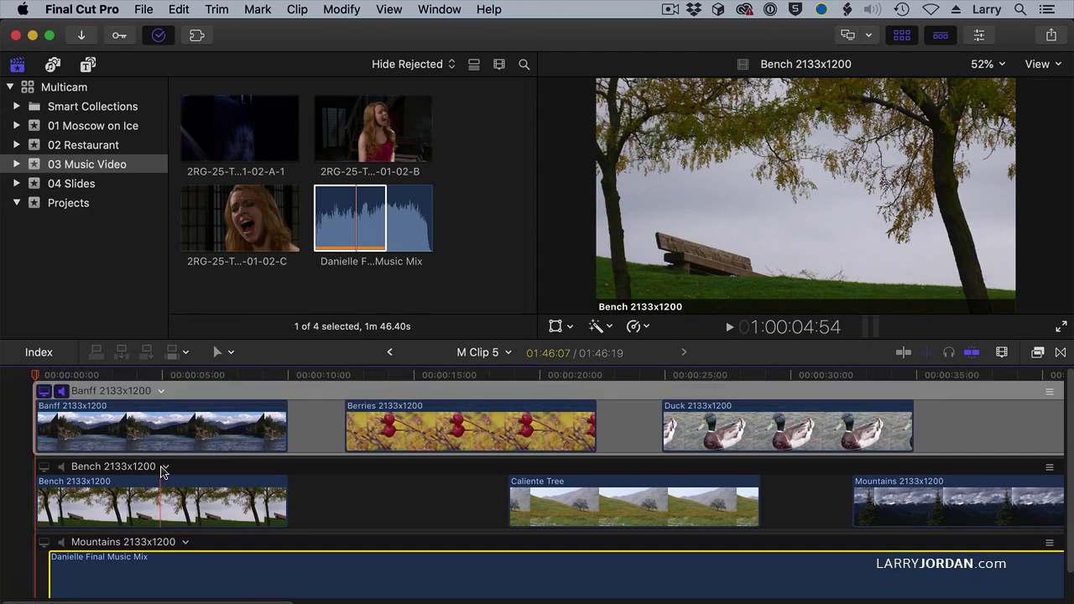
# - Shift Bench, Caliente Tree, Duck, Mountains and Berries a few seconds later to stagger the angles
pyautogui.moveTo(184, 513); pyautogui.dragTo(372, 513)
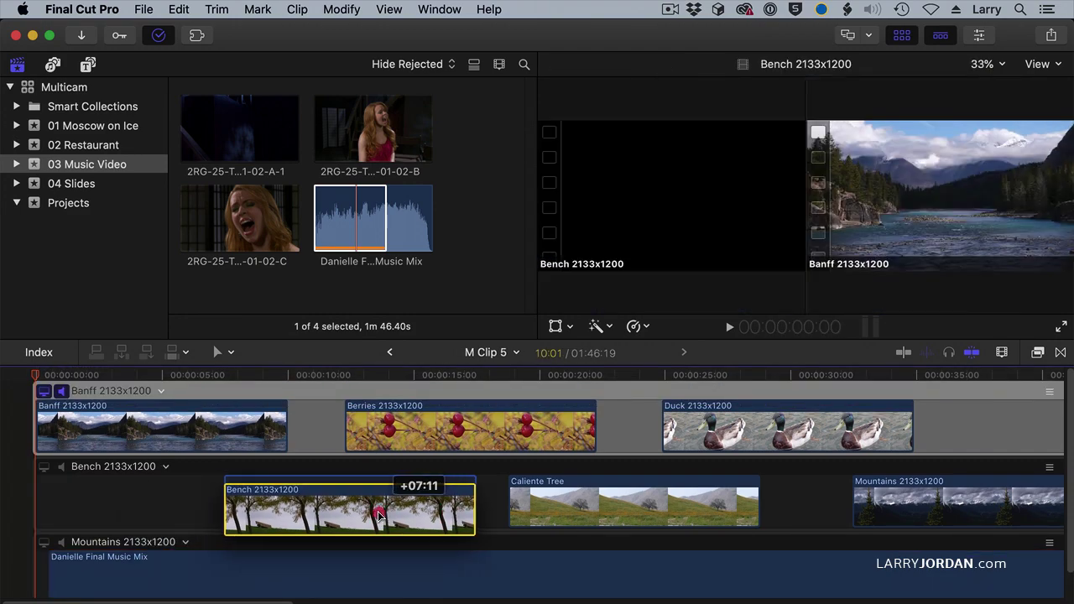
pyautogui.moveTo(601, 502); pyautogui.dragTo(648, 502)
pyautogui.moveTo(723, 428); pyautogui.dragTo(824, 428)
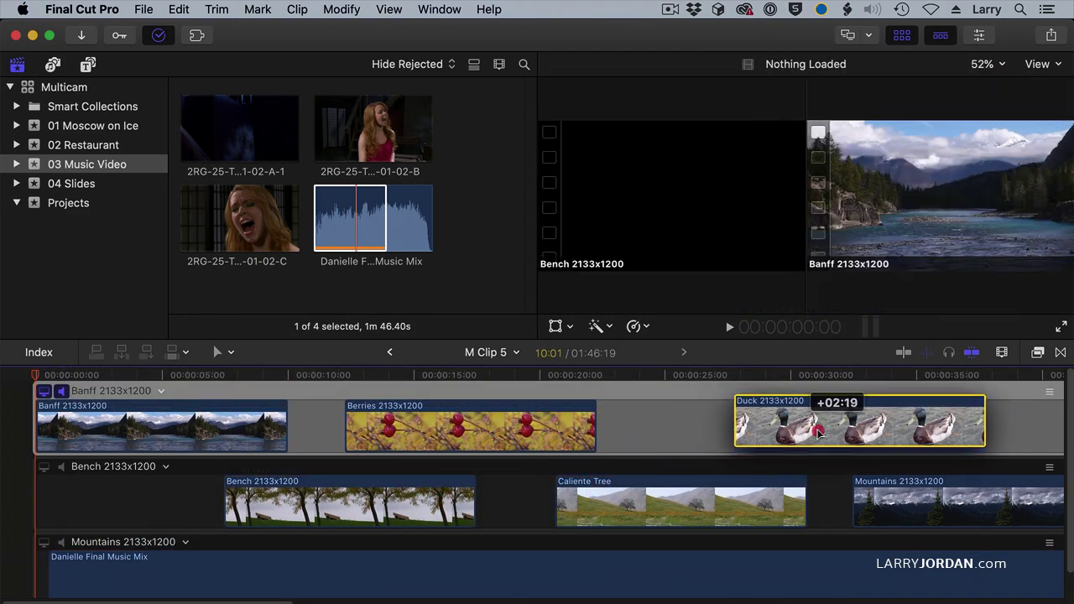
pyautogui.moveTo(893, 497); pyautogui.dragTo(996, 496)
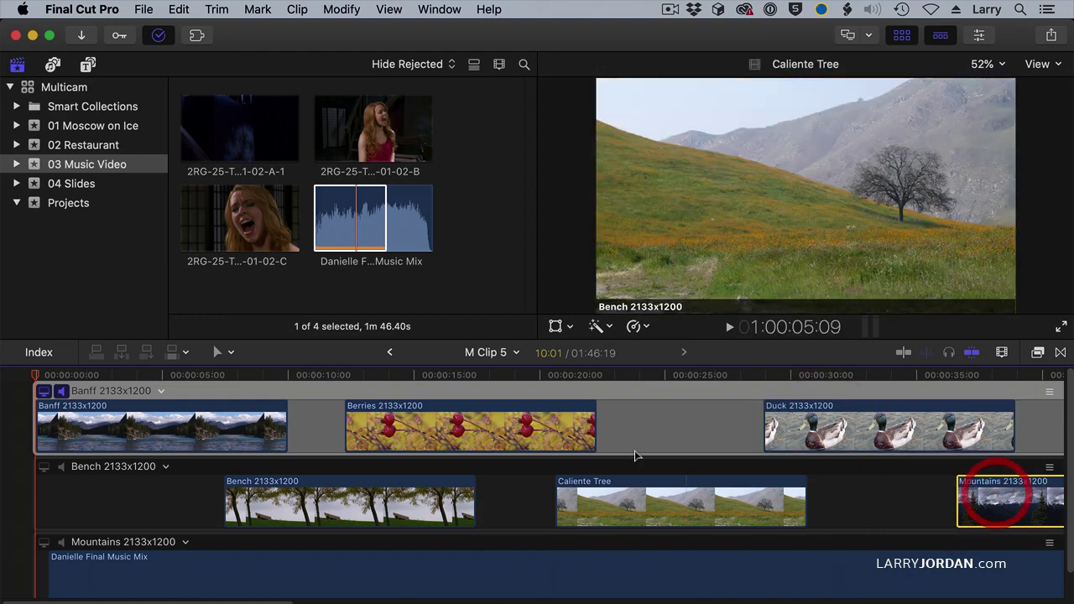
pyautogui.moveTo(514, 429); pyautogui.dragTo(580, 429)
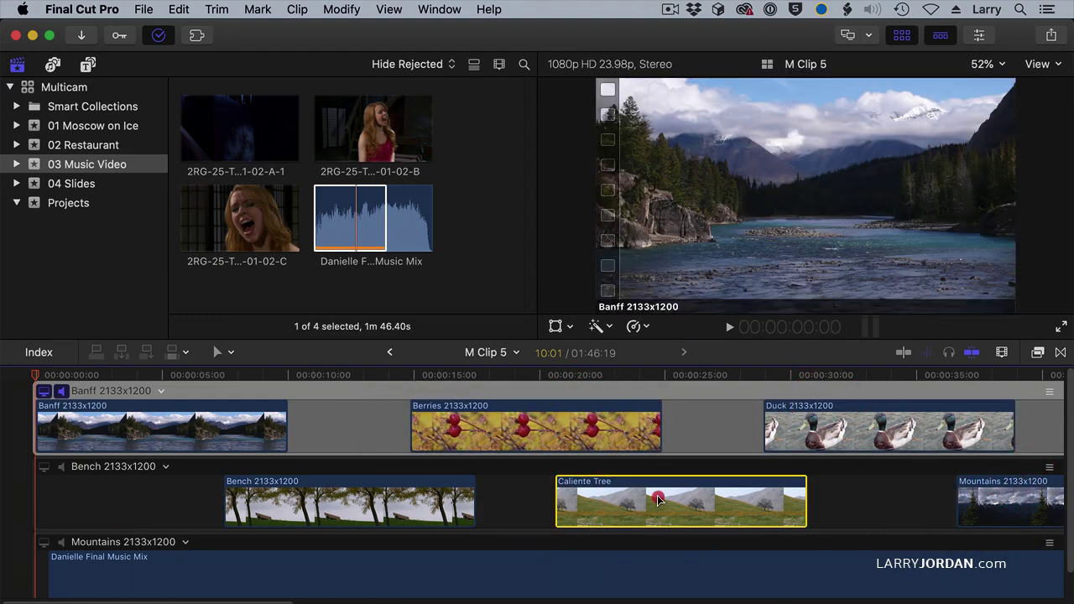
pyautogui.moveTo(608, 498); pyautogui.dragTo(686, 498)
pyautogui.moveTo(815, 432); pyautogui.dragTo(869, 432)
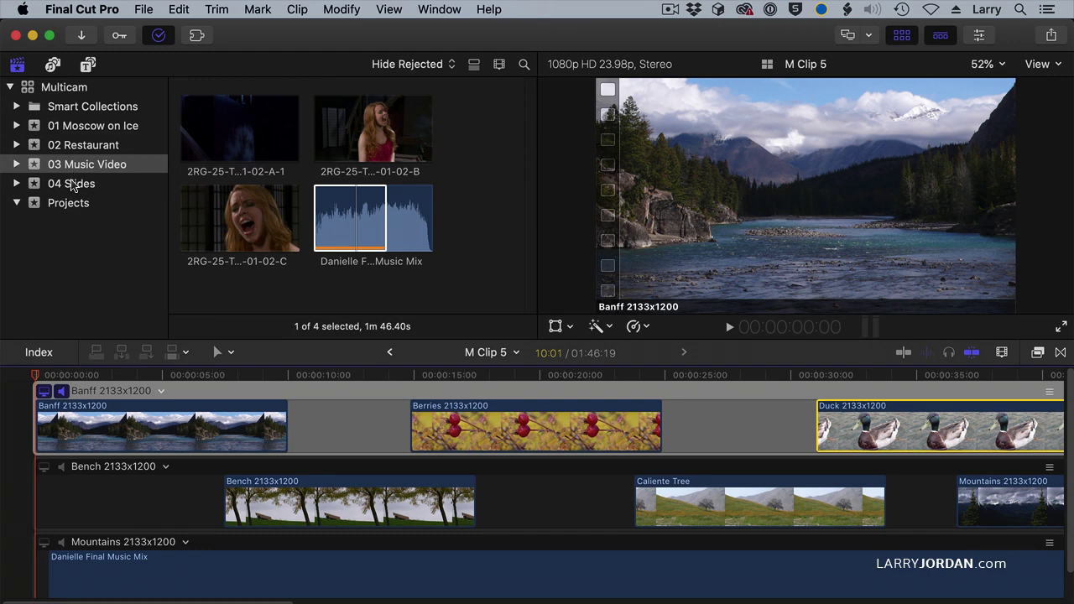
# - Open the 01 Multicam project and append M Clip 5 to its timeline
pyautogui.click(74, 183)
pyautogui.click(71, 202)
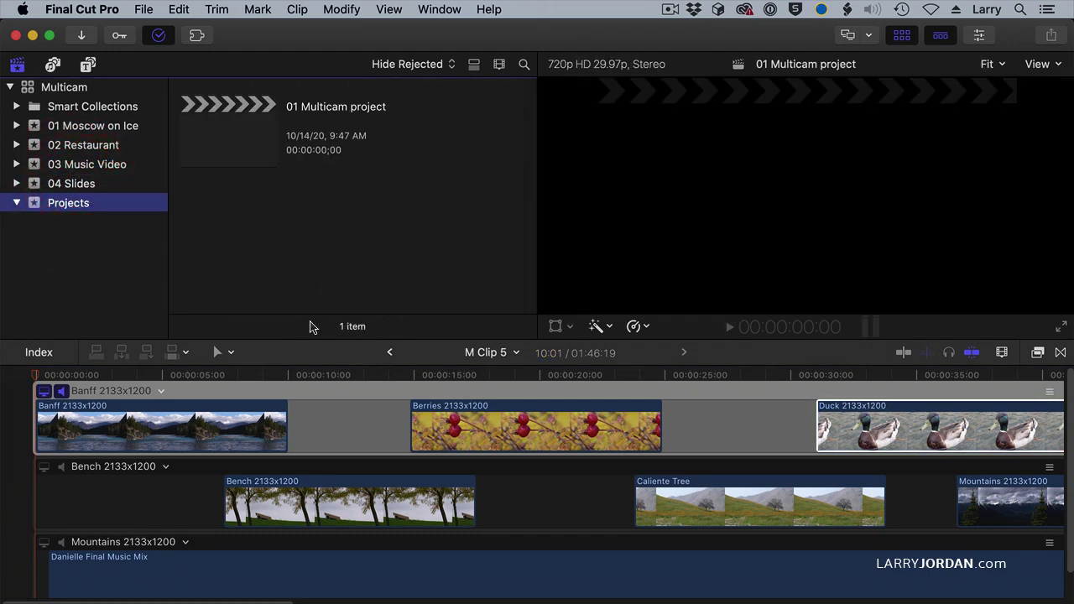
pyautogui.doubleClick(235, 155)
pyautogui.click(109, 184)
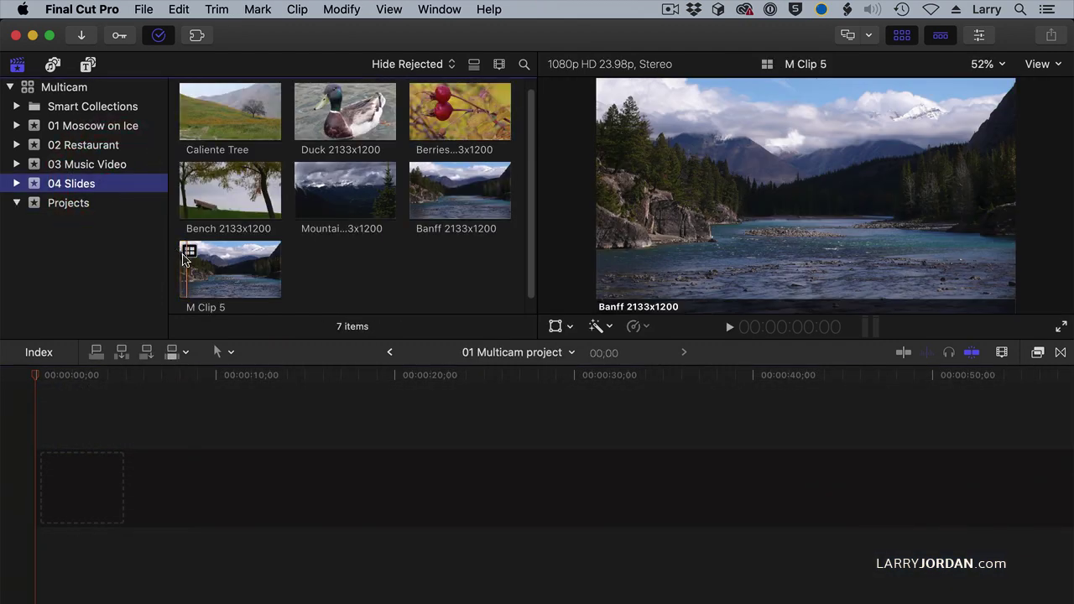
pyautogui.click(211, 284)
pyautogui.press('e')
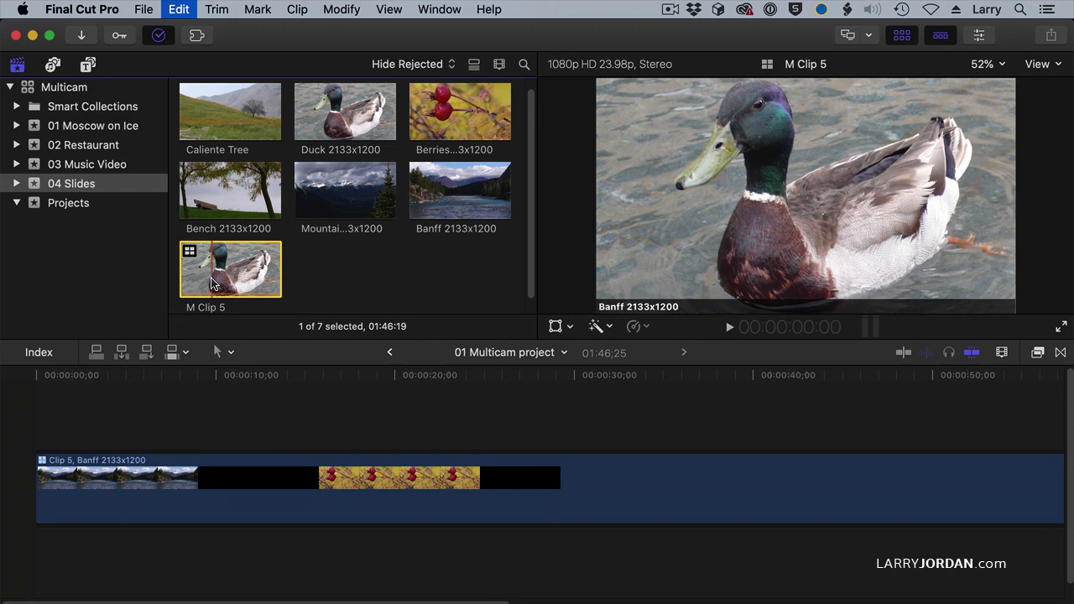
# - Show the Angle Viewer and play the project from the start
pyautogui.click(35, 375)
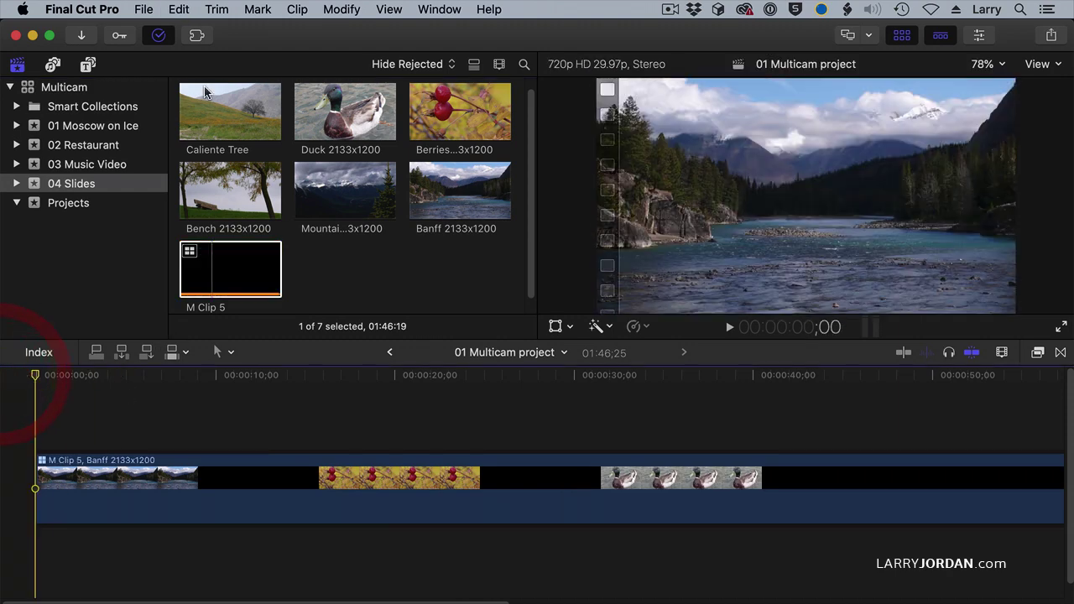
pyautogui.press('super+shift+7')
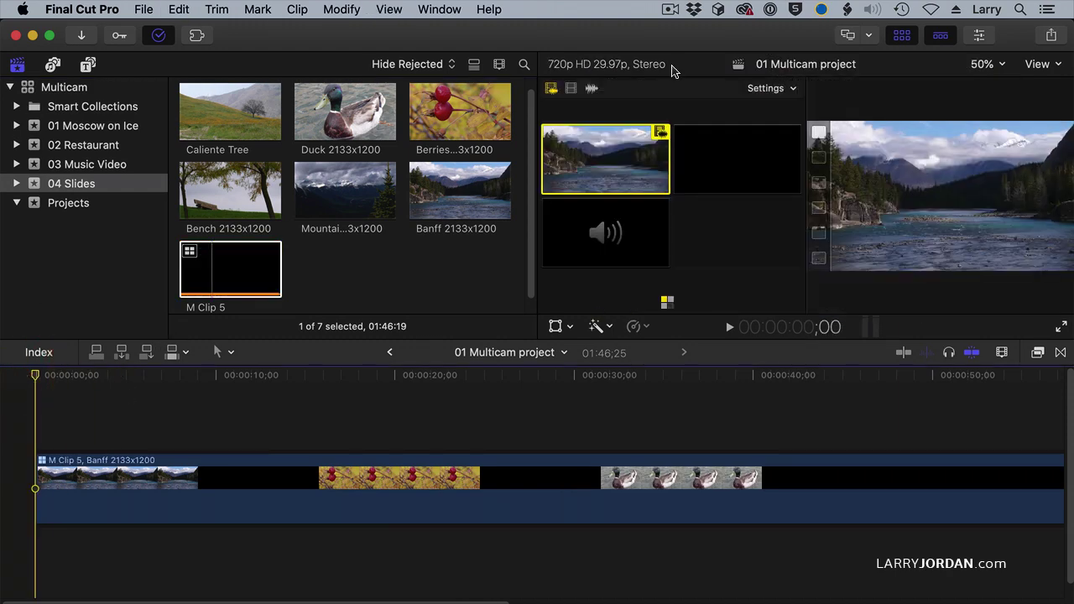
pyautogui.press('space')
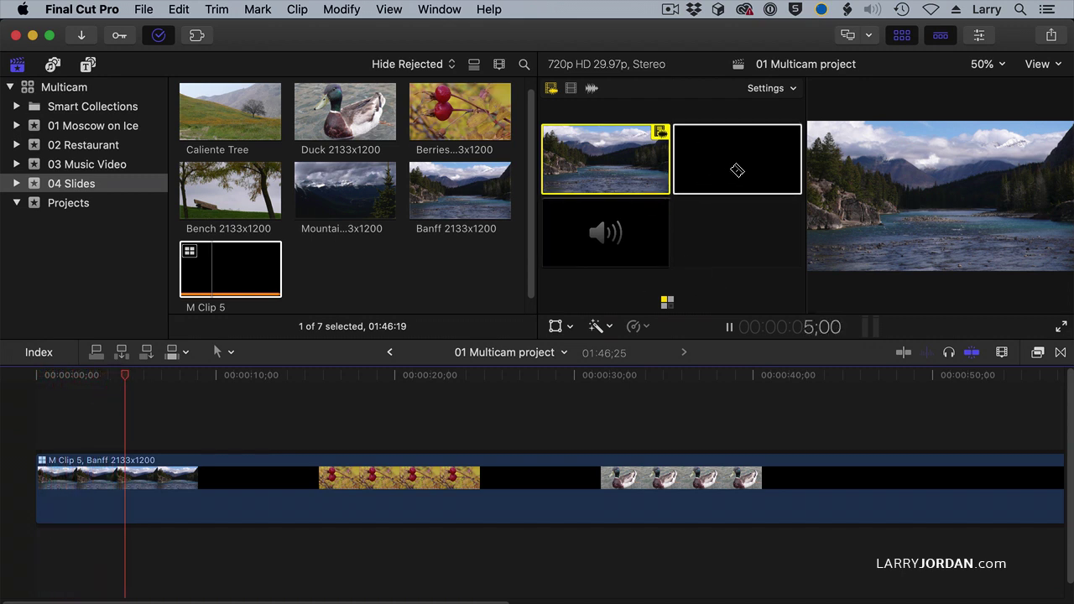
# - Cut M Clip 5 to the Bench angle, then back to Banff at Berries
pyautogui.press('space')
pyautogui.moveTo(136, 380); pyautogui.dragTo(625, 382)
pyautogui.click(727, 147)
pyautogui.click(617, 147)
# - In video-only mode, cut to Bench then Banff's Duck, and split at the Duck still's end
pyautogui.hotkey('shift', 'alt', '2')
pyautogui.press('2')
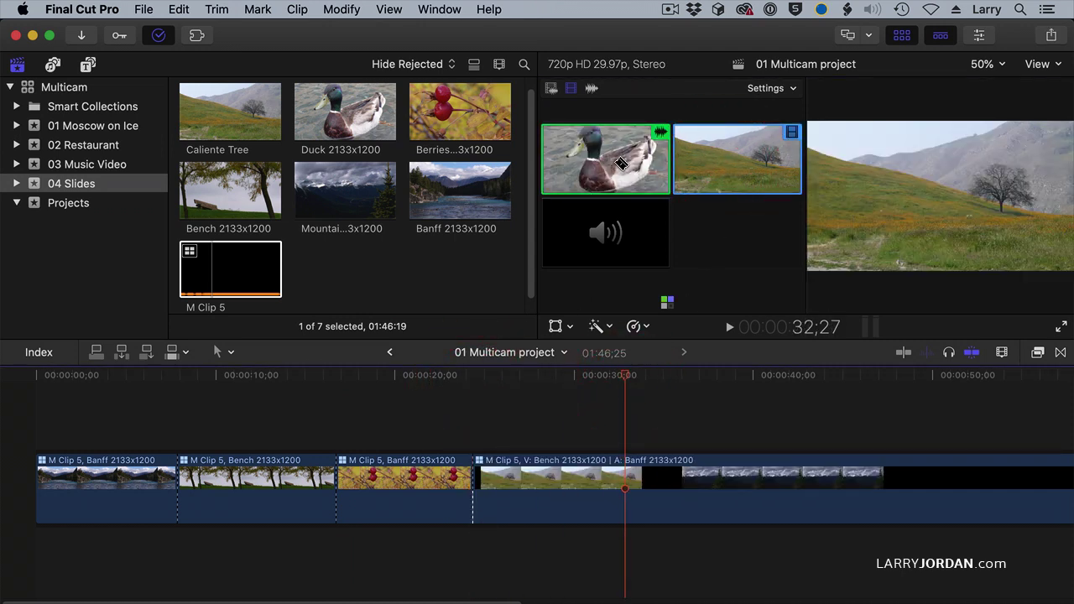
pyautogui.click(621, 163)
pyautogui.moveTo(627, 382)
pyautogui.mouseDown()
pyautogui.moveTo(795, 384)
pyautogui.moveTo(767, 385)
pyautogui.mouseUp()
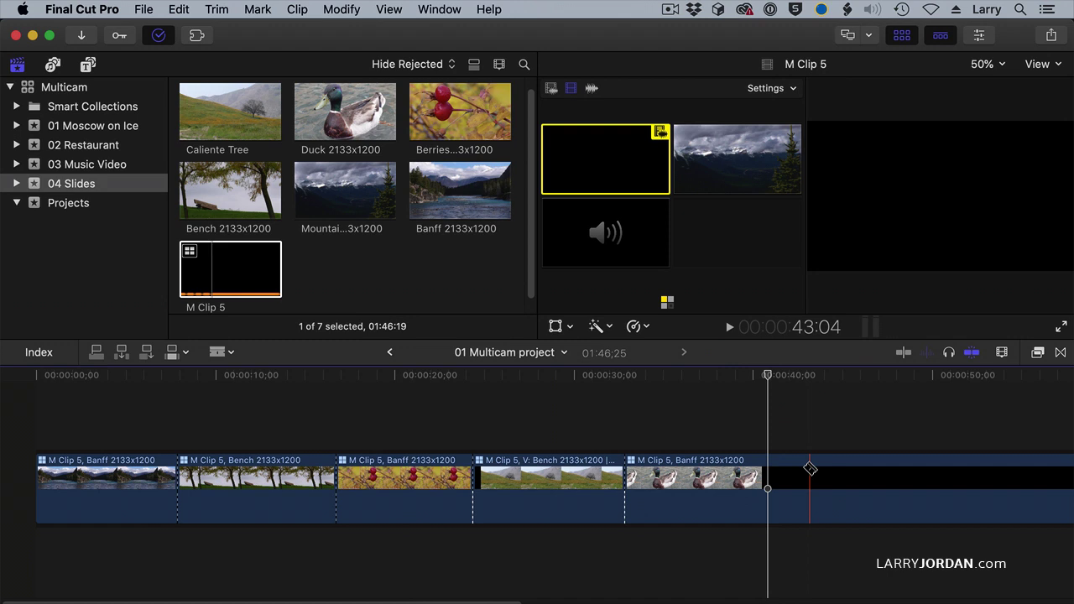
pyautogui.click(773, 486)
# - Delete the black tail and add default cross dissolves at every edit
pyautogui.press('a')
pyautogui.click(839, 470)
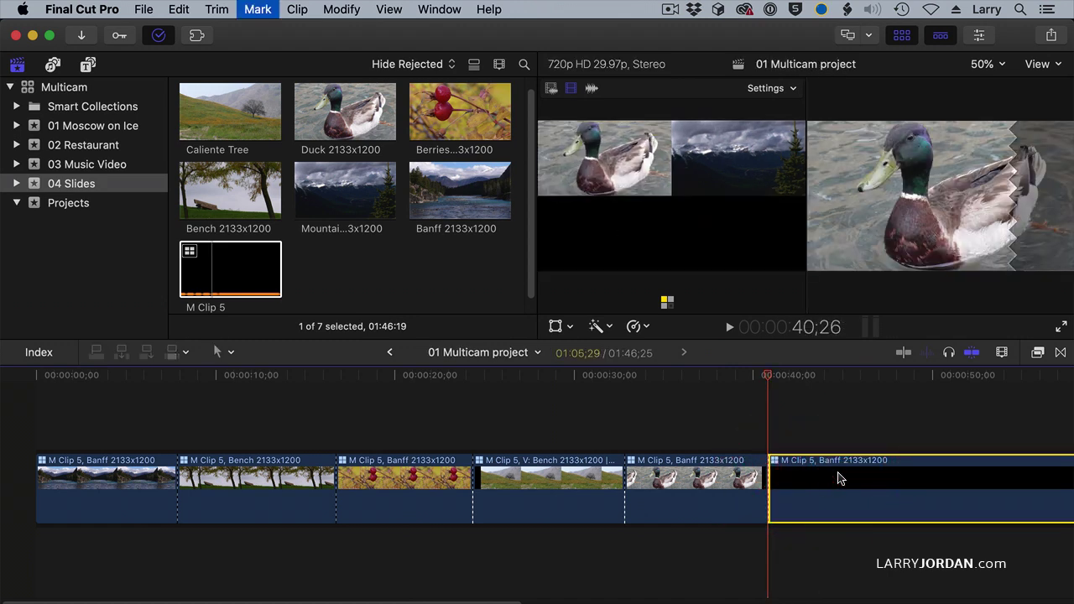
pyautogui.press('Delete')
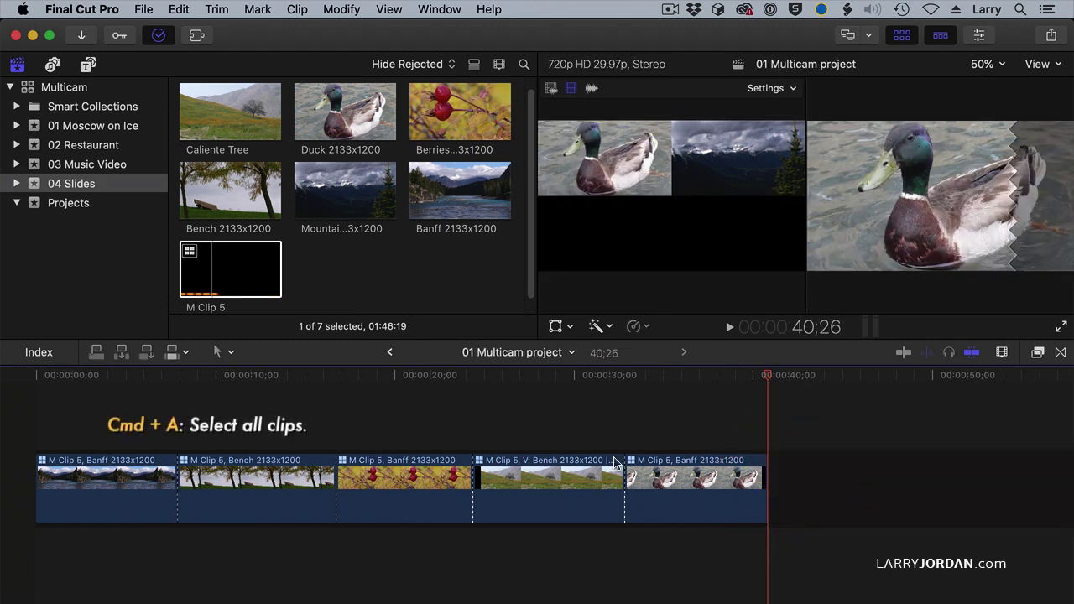
pyautogui.press('cmd+a')
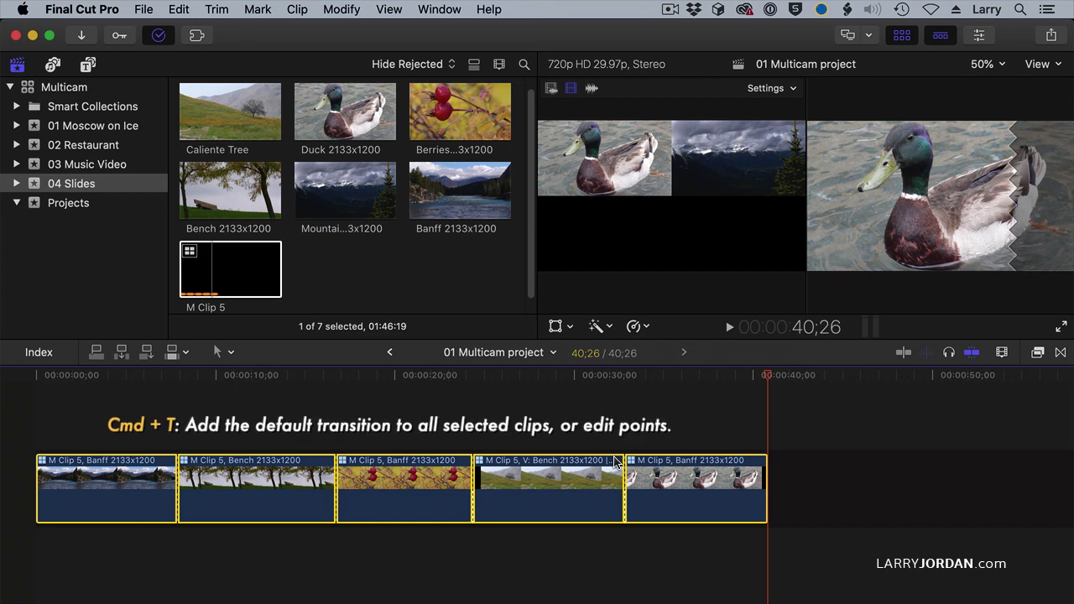
pyautogui.press('super+t')
# - Play the edited project from the start to review the first 16 seconds of cuts
pyautogui.click(40, 374)
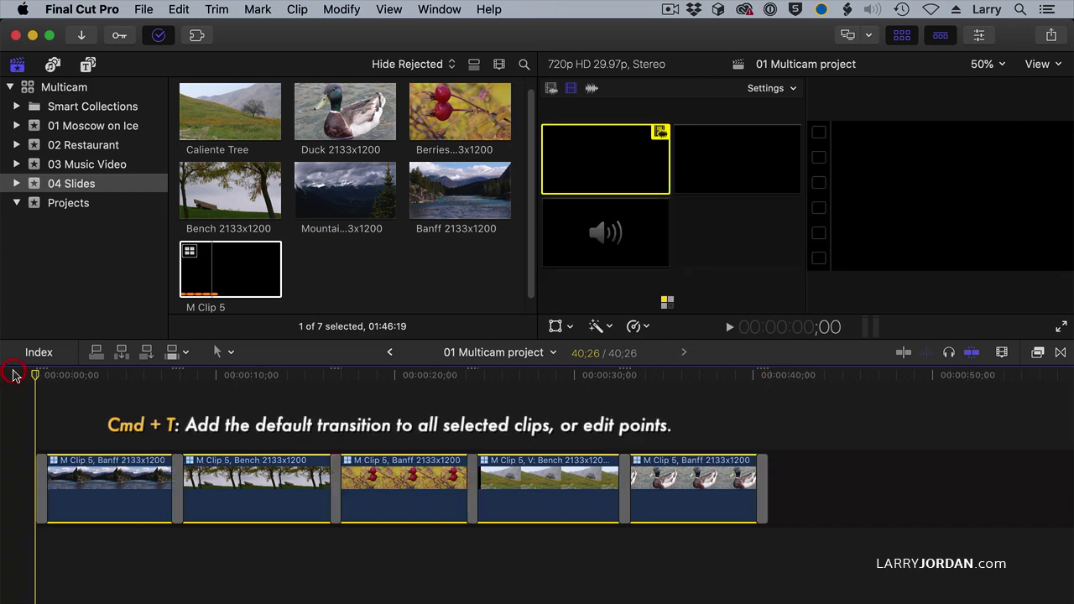
pyautogui.press('space')
pyautogui.moveTo(62, 380)
pyautogui.mouseDown()
pyautogui.moveTo(787, 412)
pyautogui.moveTo(637, 422)
pyautogui.moveTo(376, 403)
pyautogui.moveTo(65, 403)
pyautogui.mouseUp()
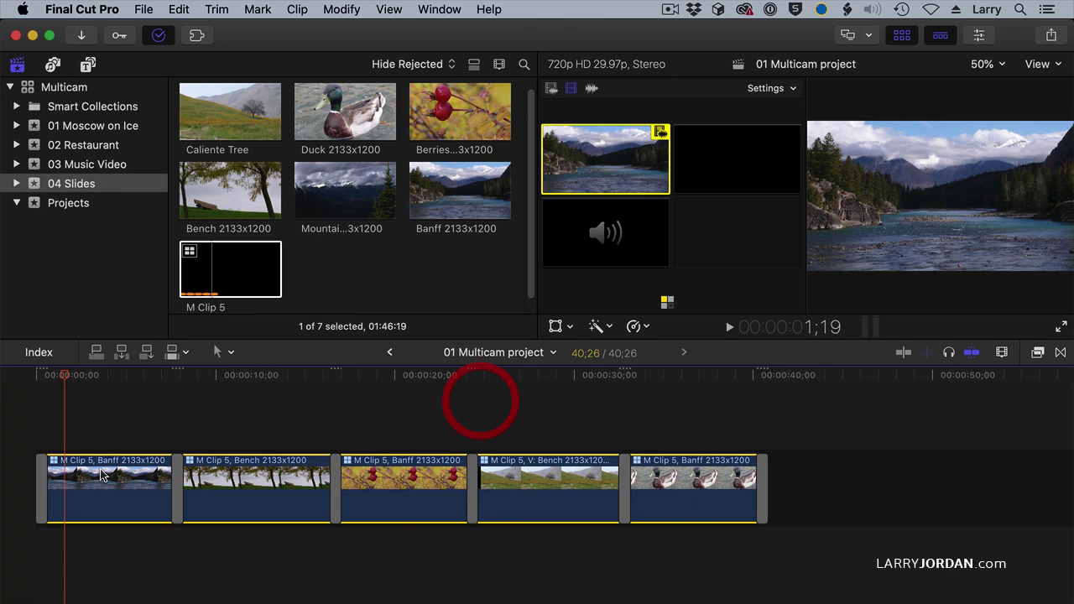
# - Reopen M Clip 5 and scroll through its Banff, Bench and music-filled Mountains angles
pyautogui.doubleClick(99, 474)
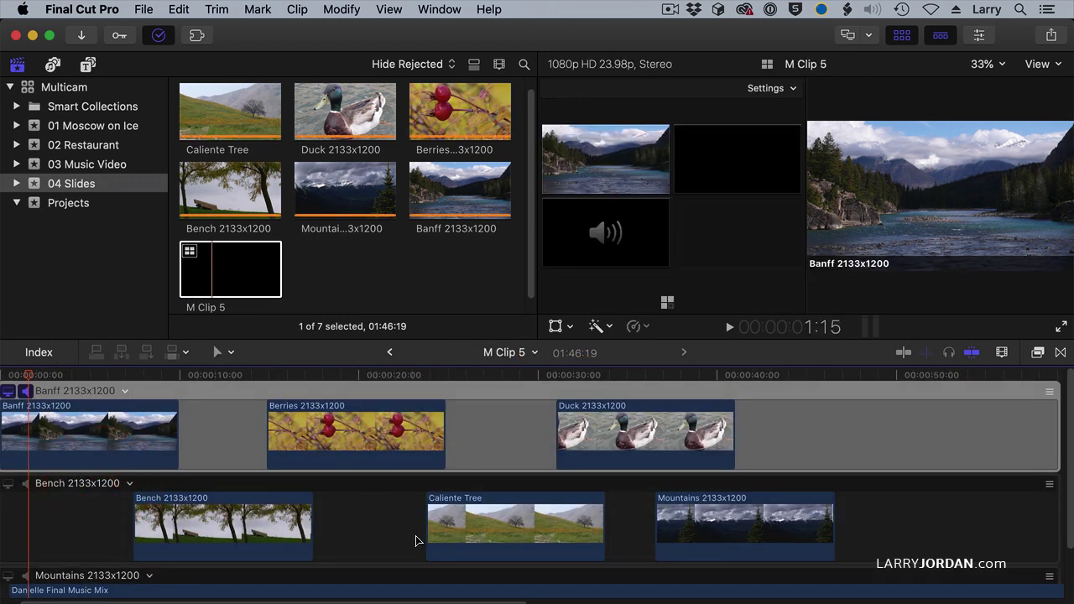
pyautogui.scroll(-3, 415, 540)
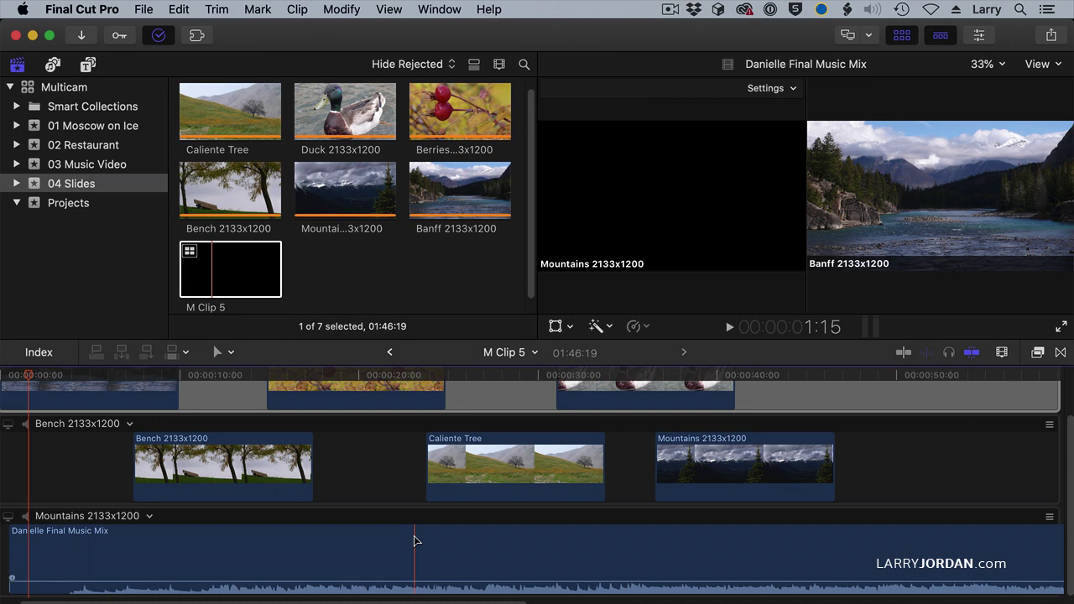
pyautogui.scroll(3, 353, 530)
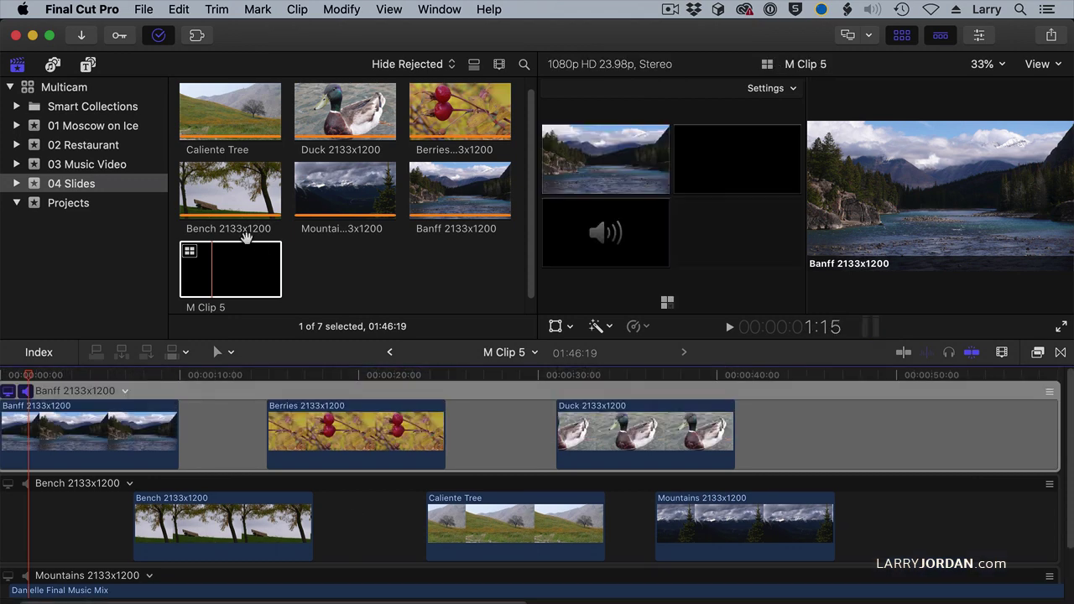